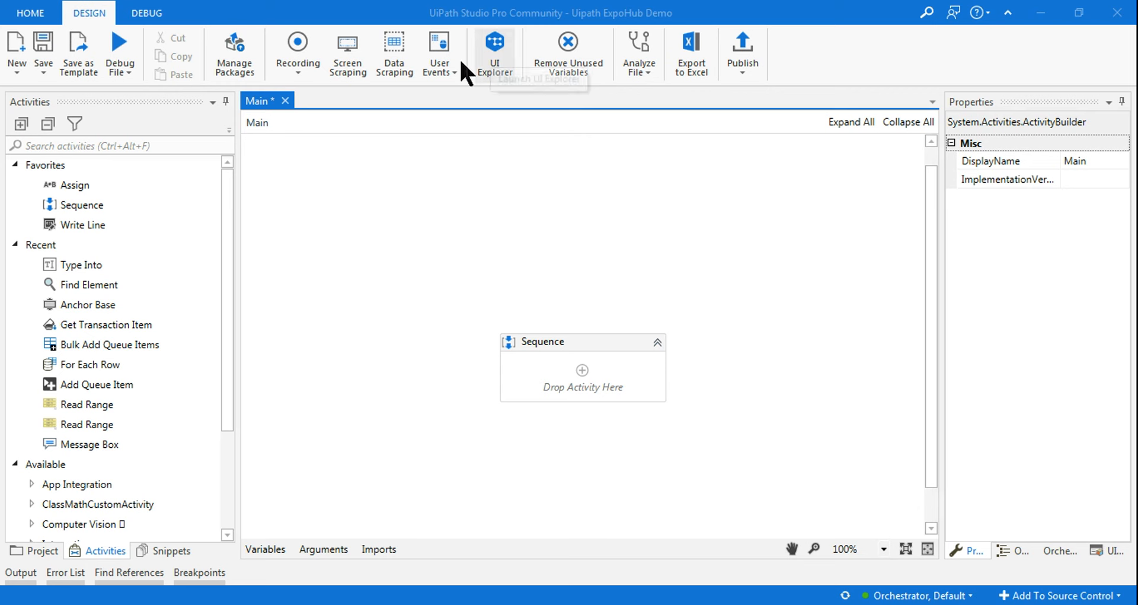
Launch UI Explorer from the Design ribbon to inspect and build selectors.
click(496, 61)
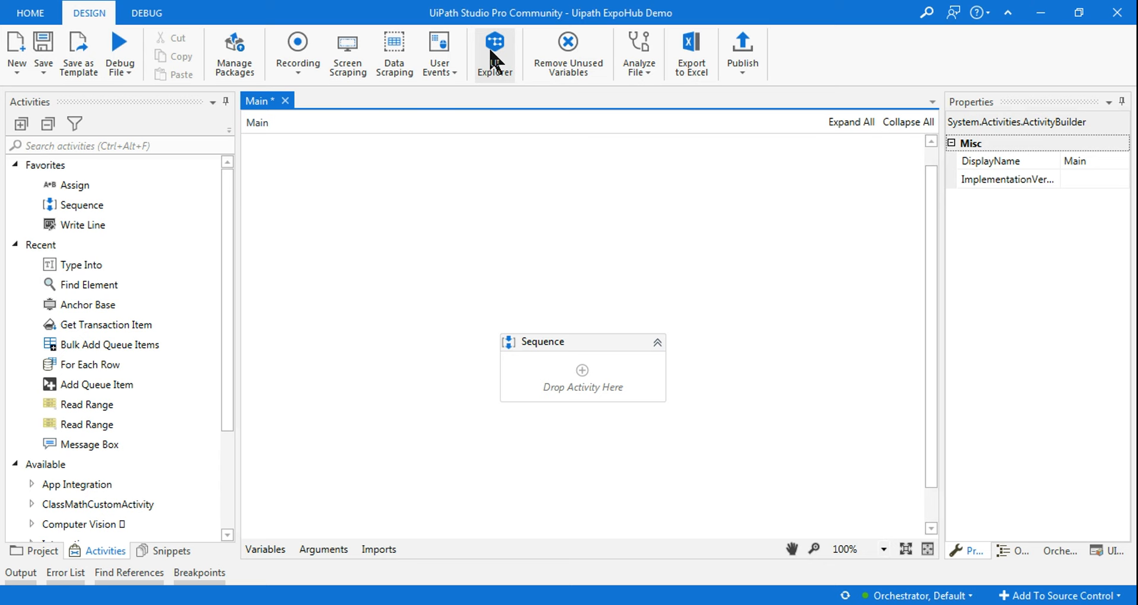
click(495, 58)
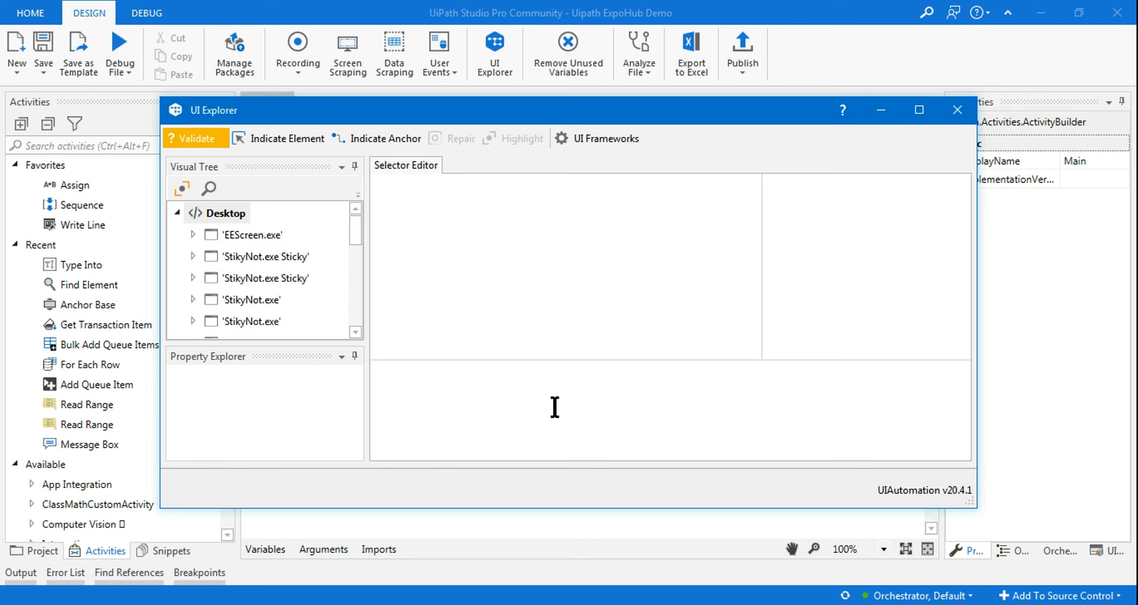
Indicate the First Name input box on the RPA Challenge page as the target element.
click(297, 147)
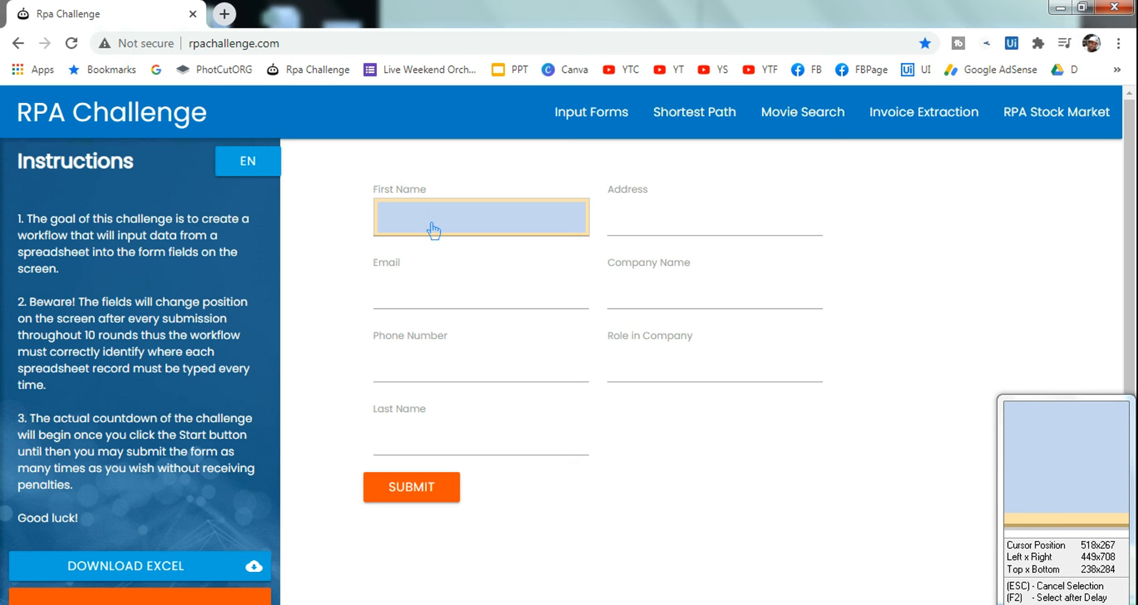
click(433, 230)
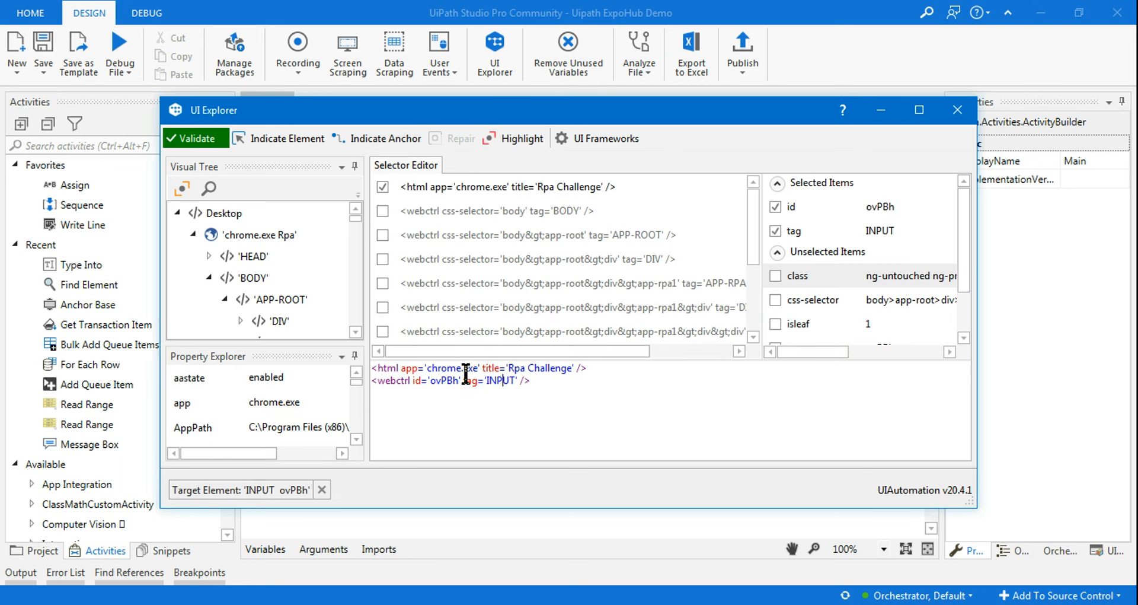
key(ctrl+a)
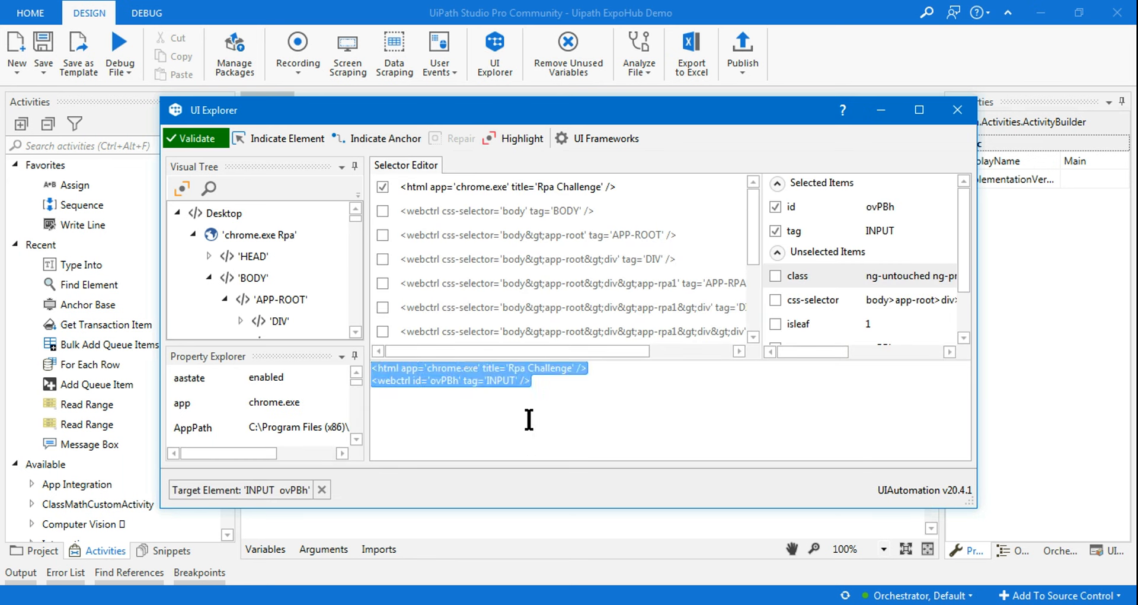
Indicate the 'First Name' label as the anchor and review the combined validated selector.
click(556, 386)
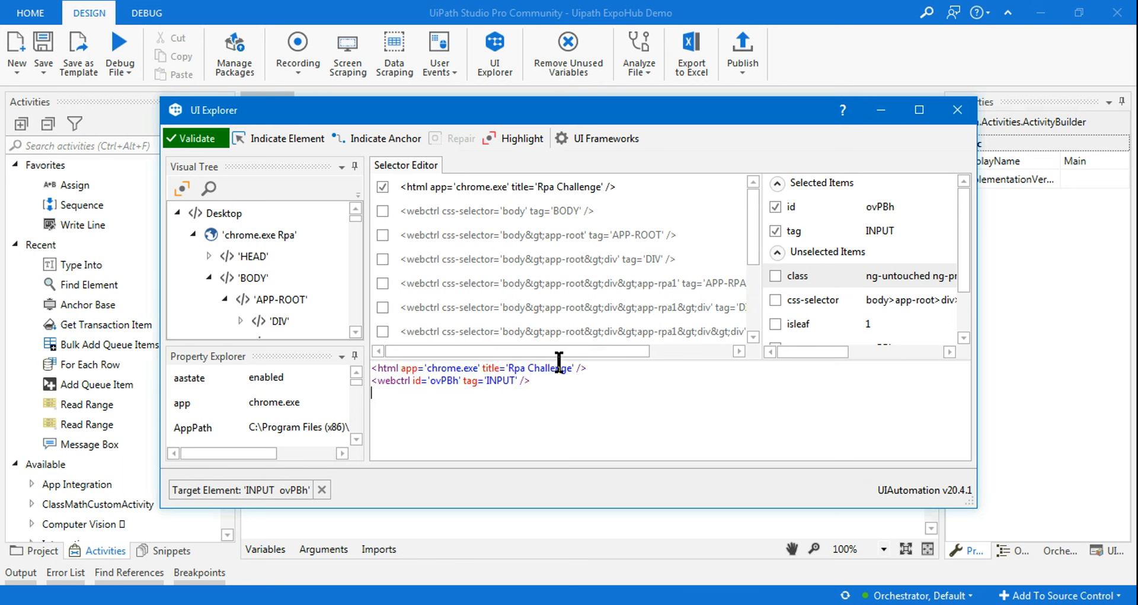
click(389, 137)
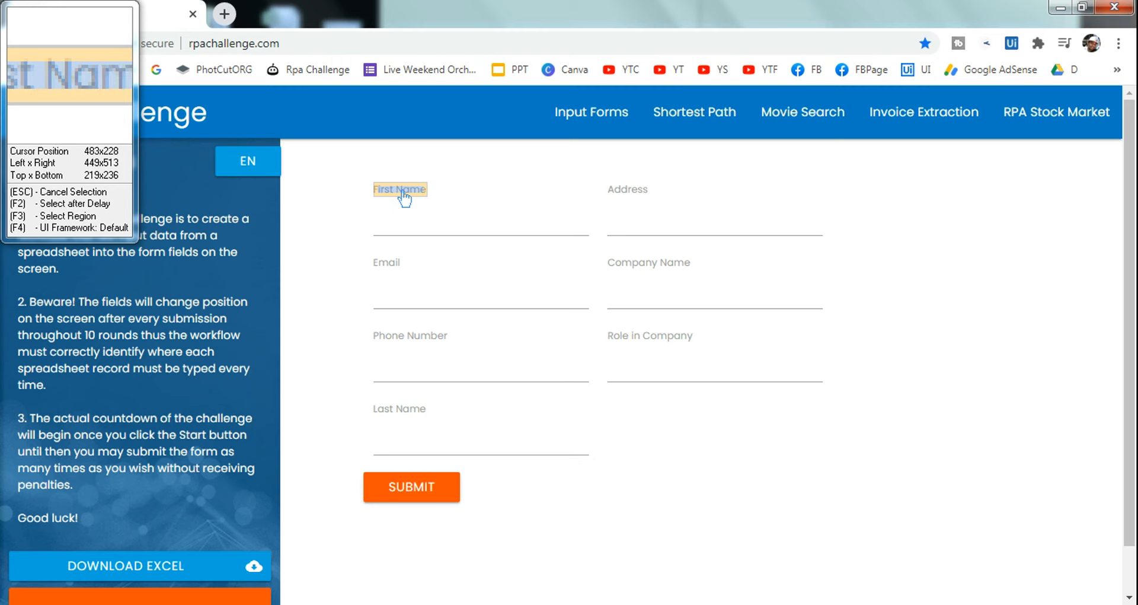
click(405, 197)
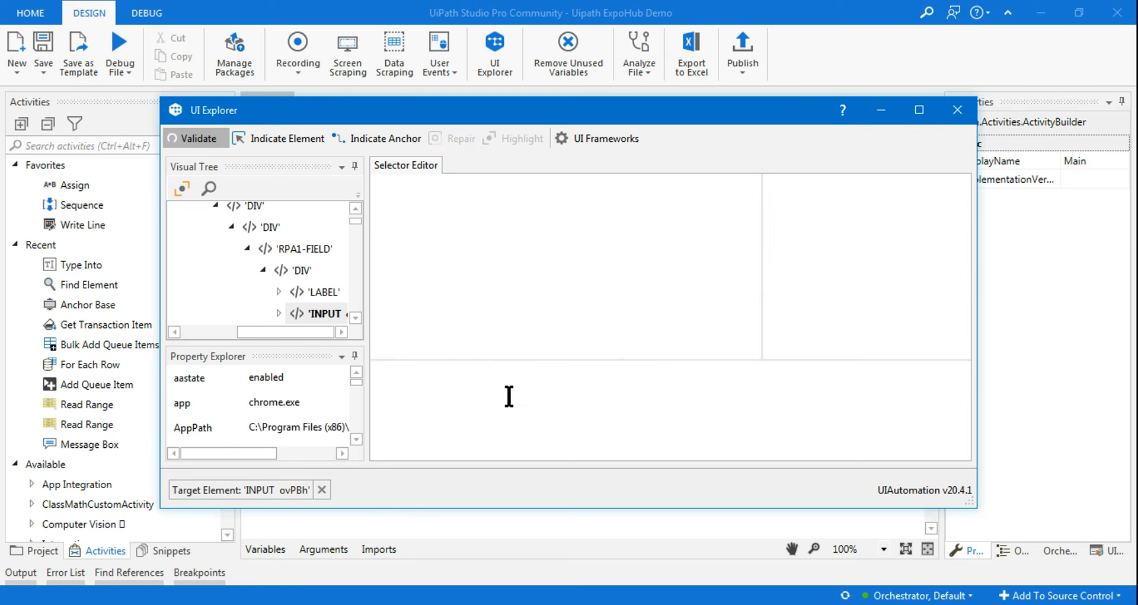
click(531, 406)
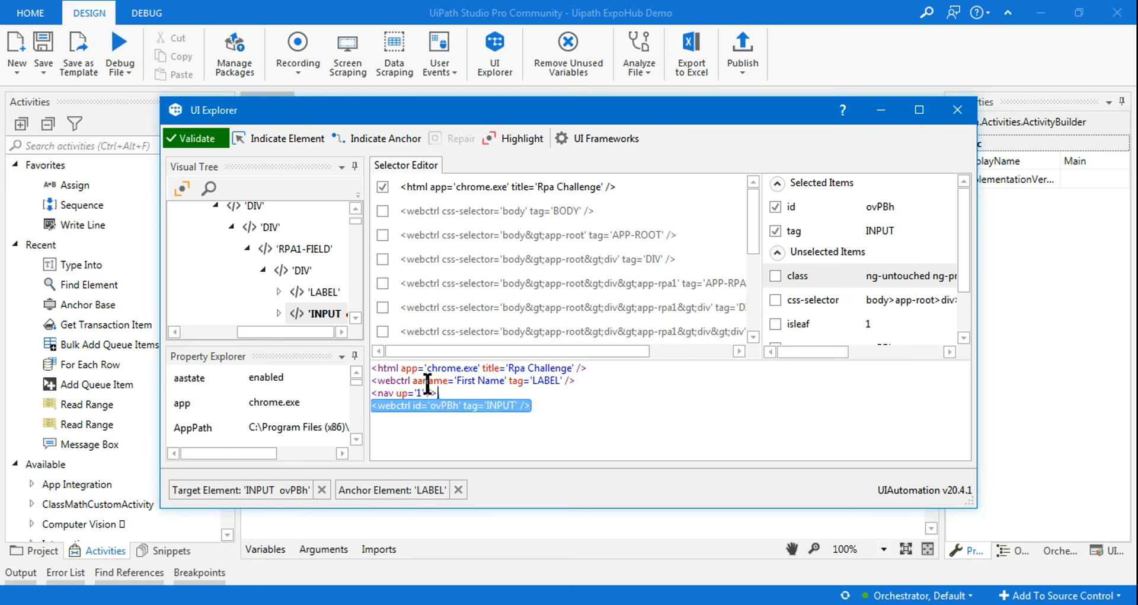
key(ctrl+a)
click(569, 406)
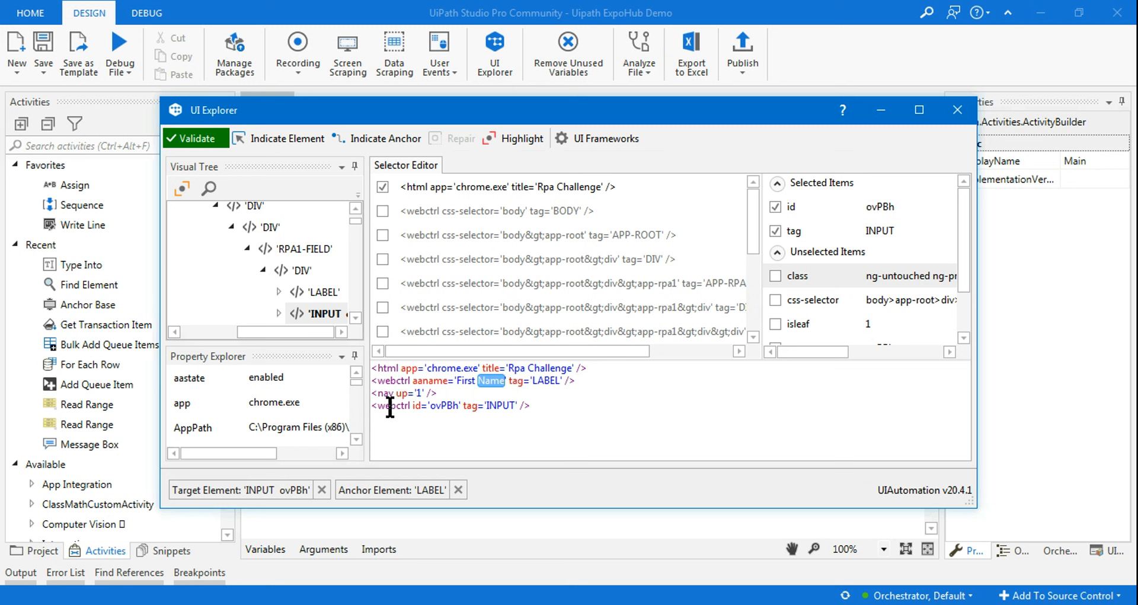
Inspect the input's id attribute and the four selector lines in the Selector Editor.
click(501, 404)
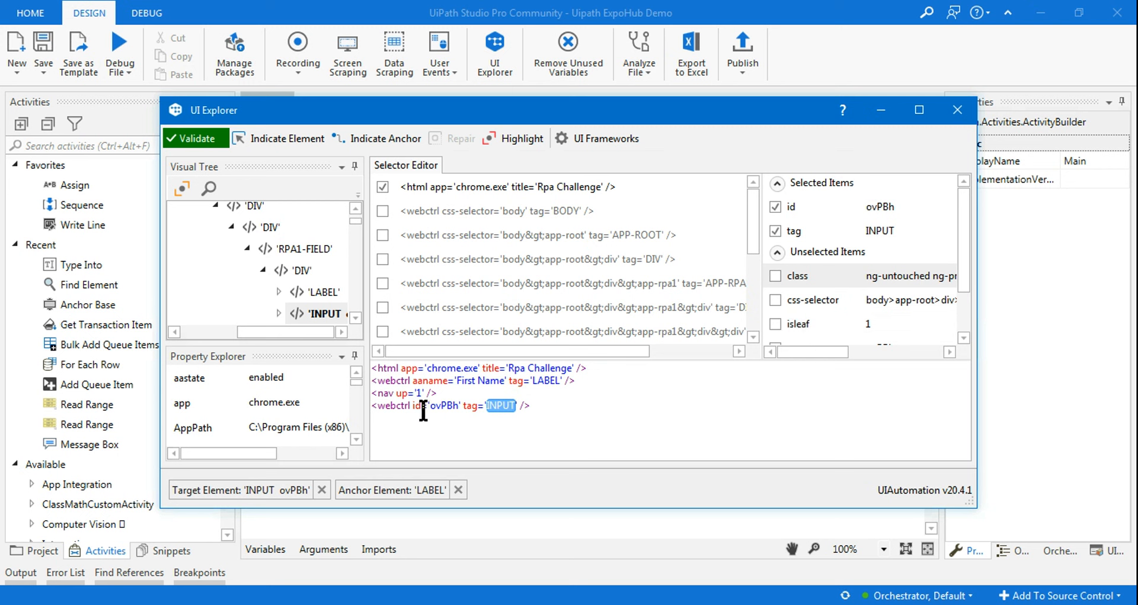
drag(412, 406, 462, 405)
click(446, 415)
drag(541, 418, 334, 365)
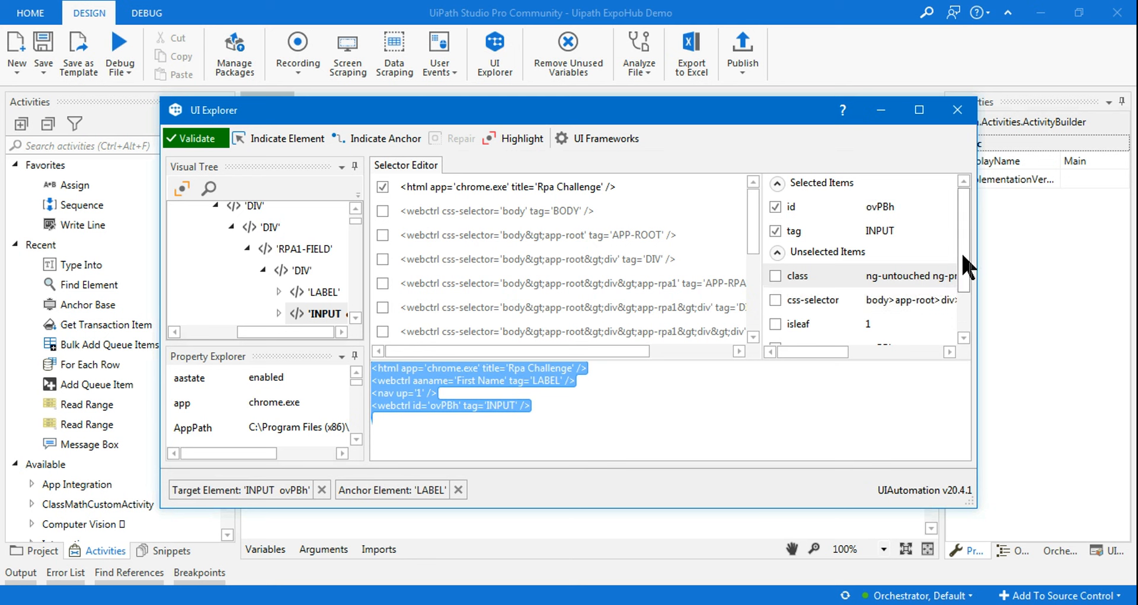
mouse_move(964, 267)
mouse_down()
mouse_move(964, 314)
mouse_move(965, 240)
mouse_up()
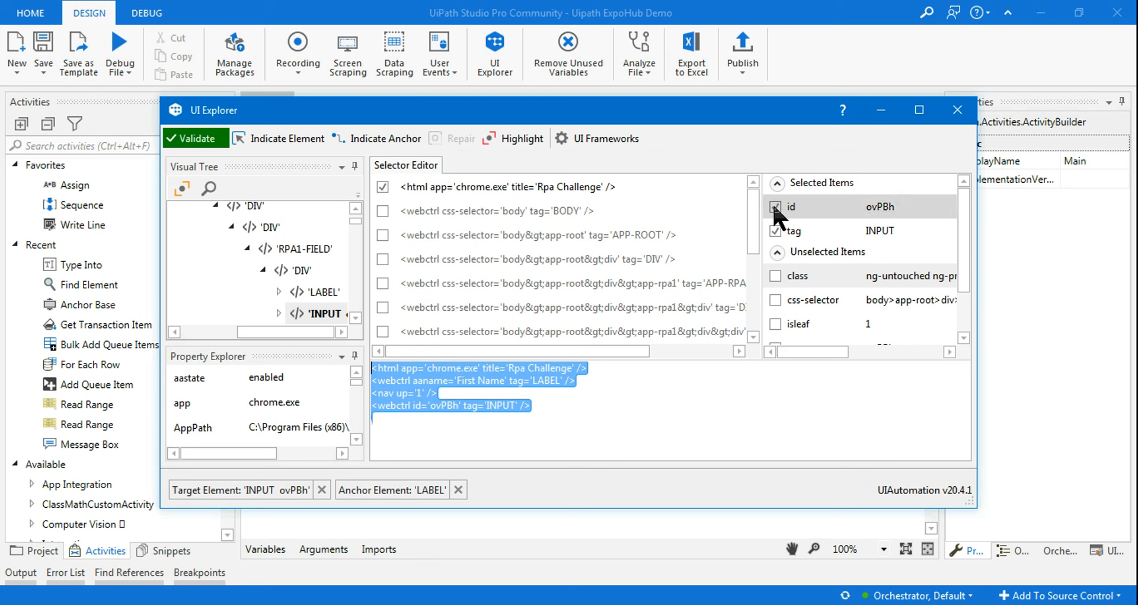
Uncheck id so the target matches by INPUT tag only, validate, and copy the selector.
click(775, 206)
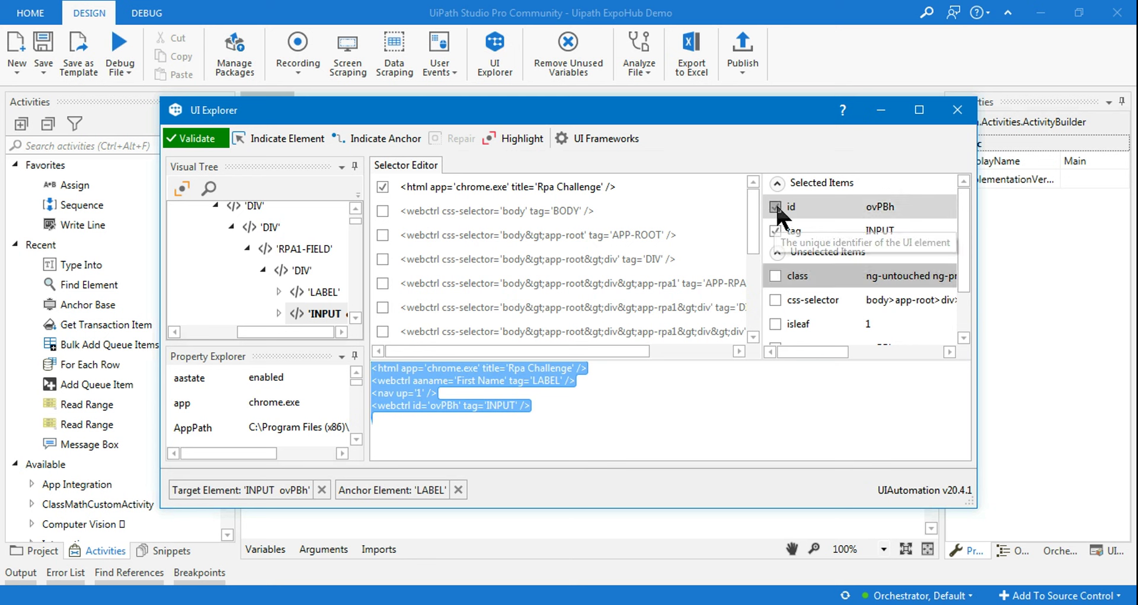
click(196, 138)
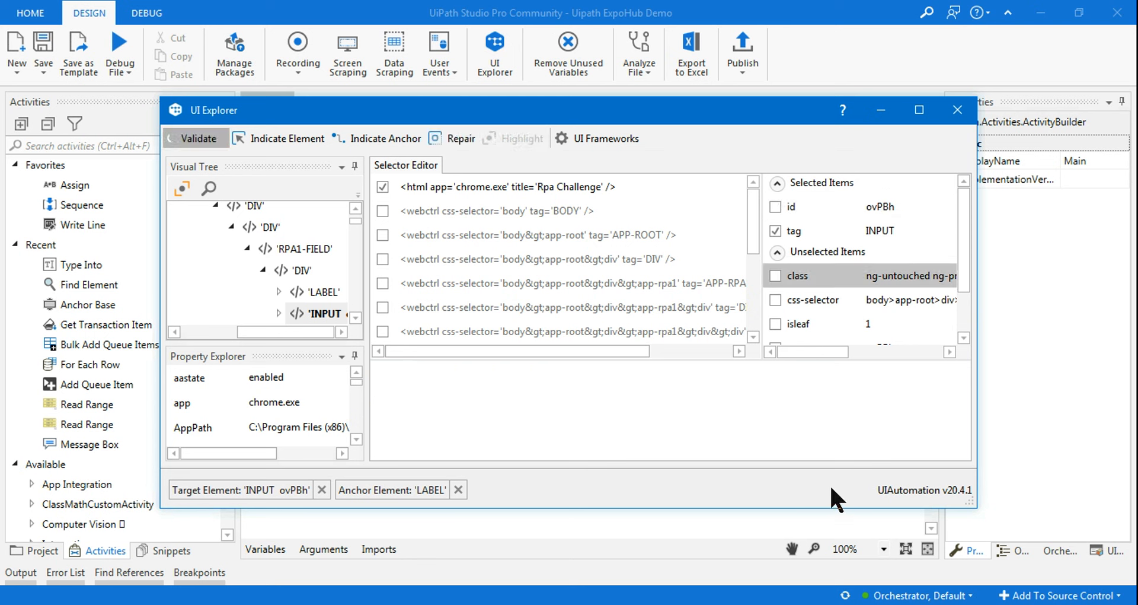
drag(508, 411, 365, 365)
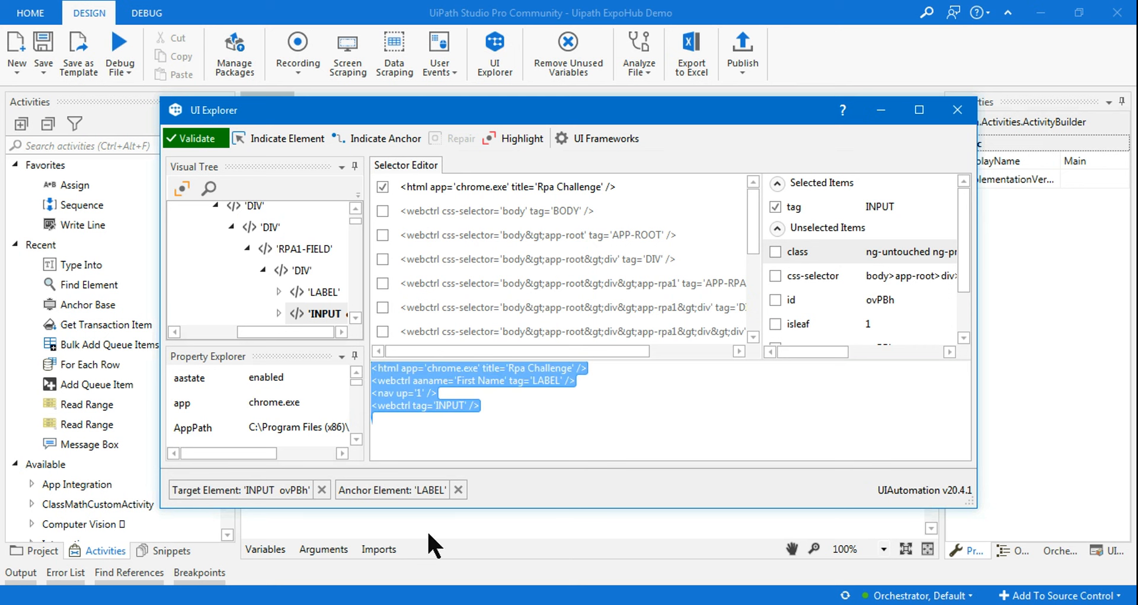
key(Escape)
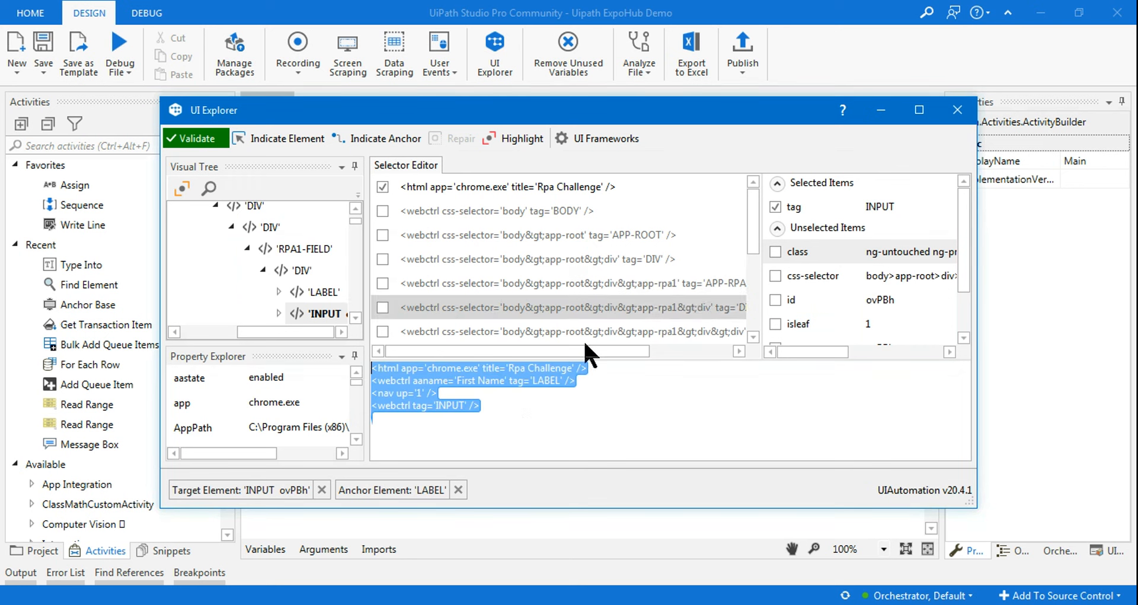
Submit the RPA Challenge form twice in Chrome to reshuffle the fields, then return to UI Explorer.
click(446, 547)
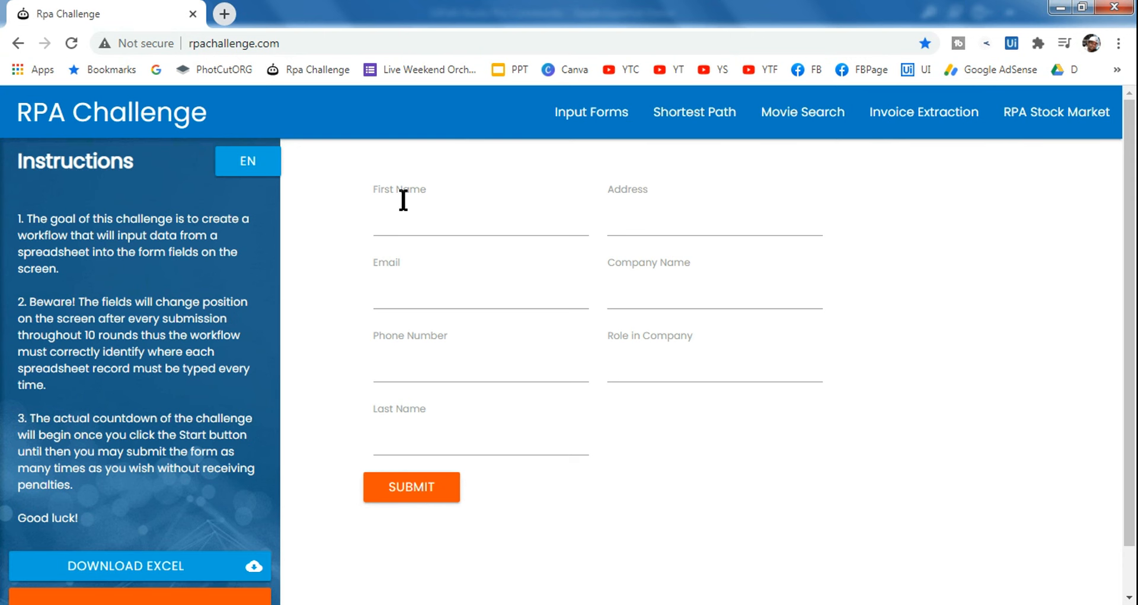
click(432, 492)
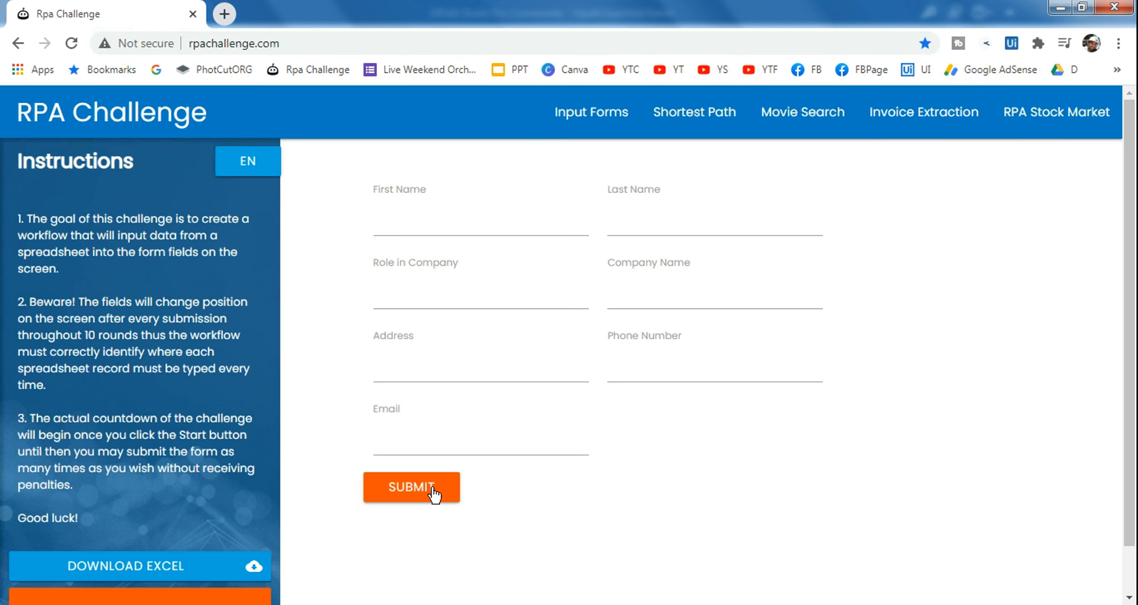
click(411, 487)
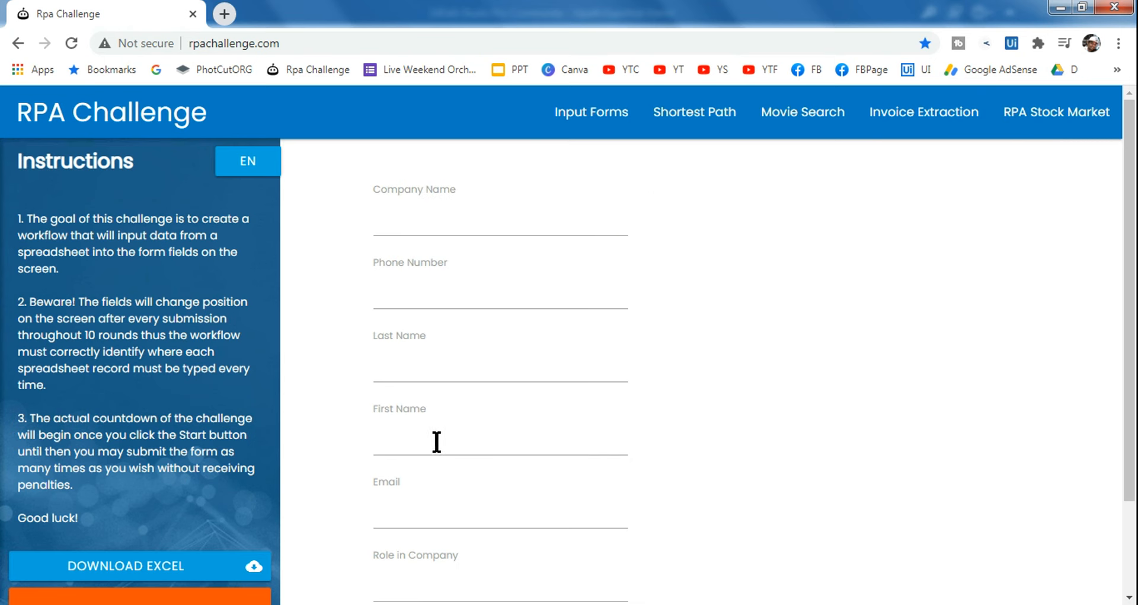
key(alt+Tab)
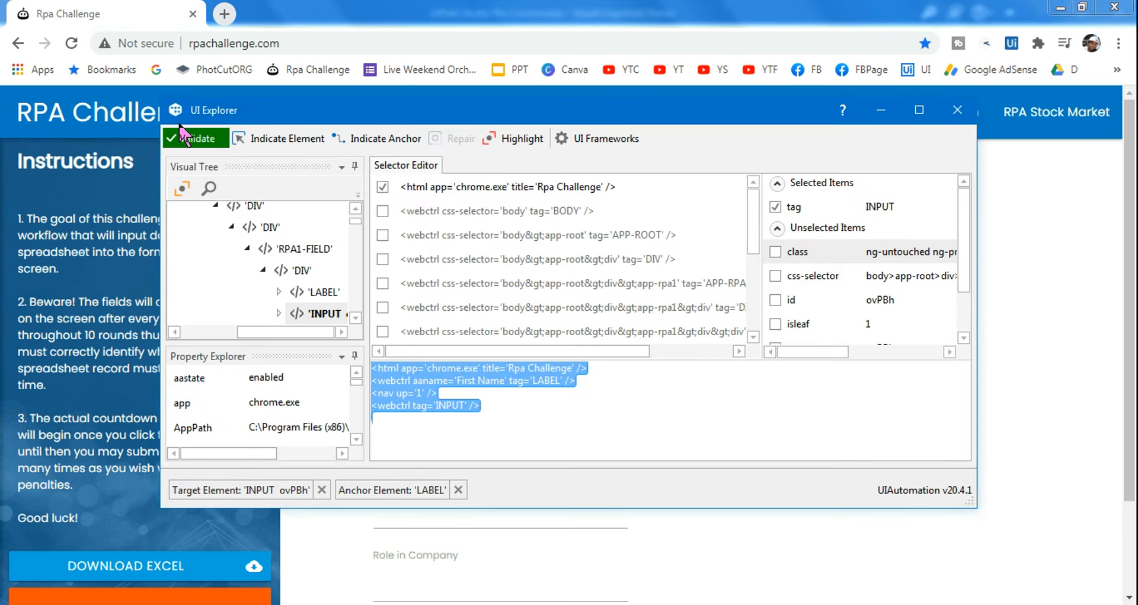
Validate the anchored selector against the reshuffled form and copy all four selector lines.
click(198, 138)
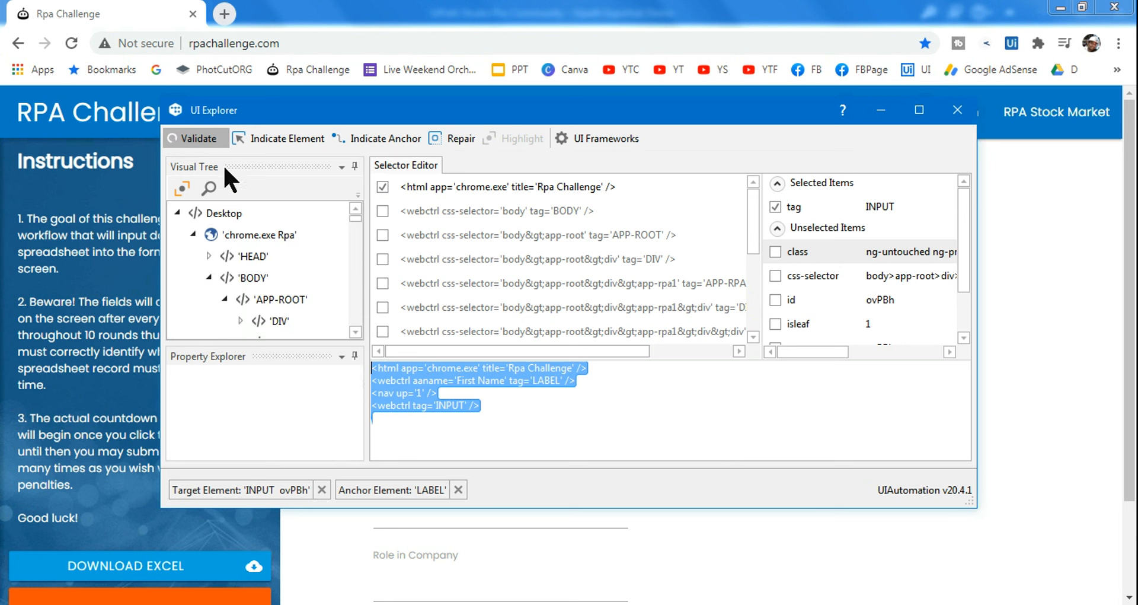
click(196, 141)
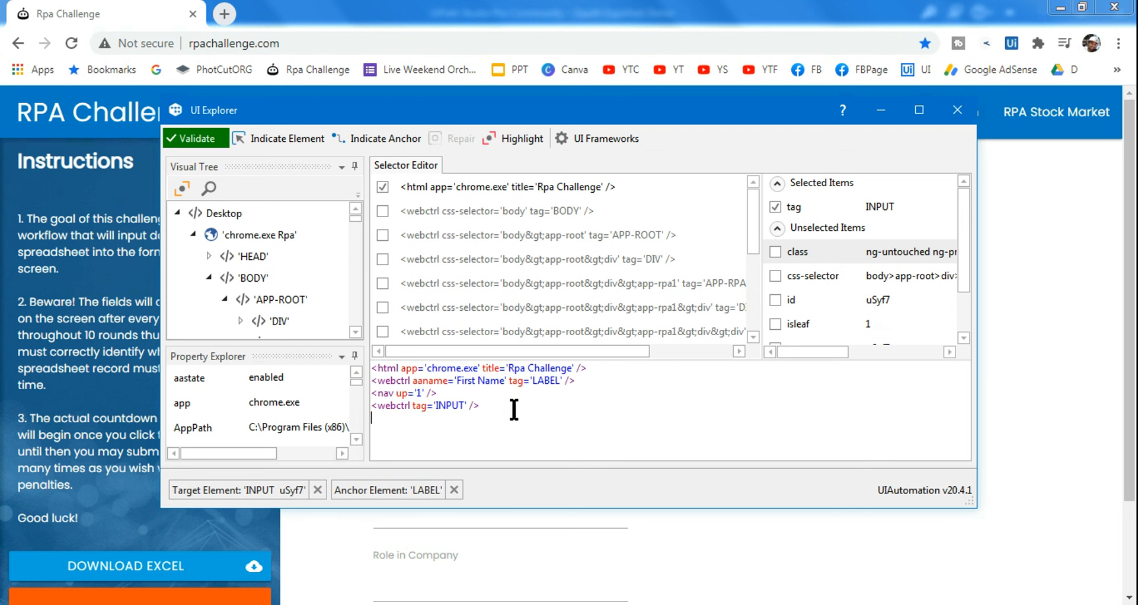
drag(498, 419, 370, 367)
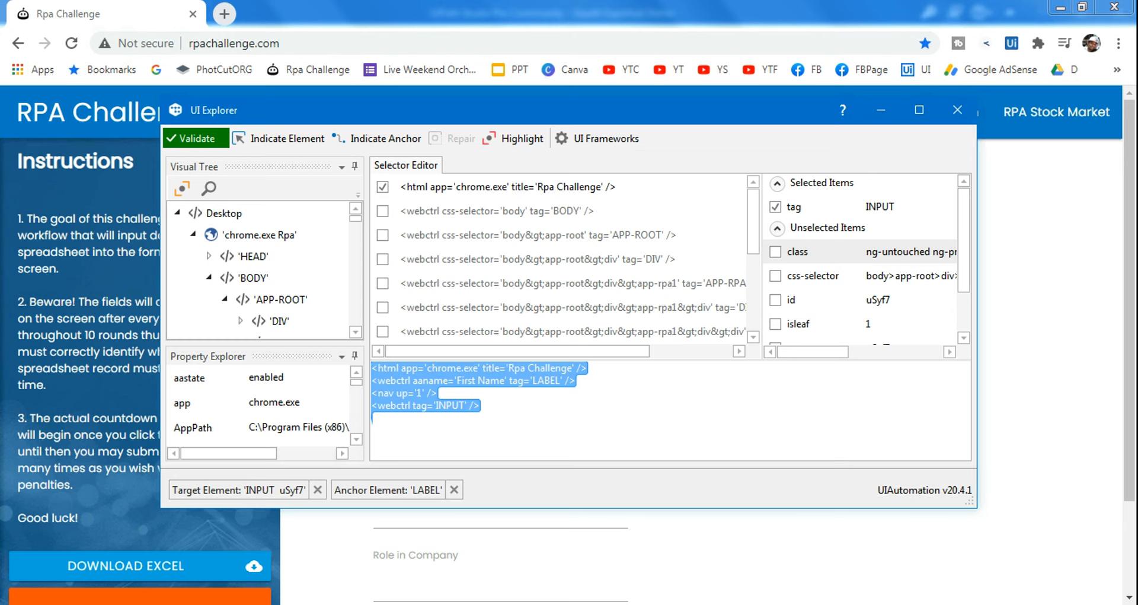
Drag a Highlight activity into the Main Sequence and expand its Target to edit the Selector.
click(329, 594)
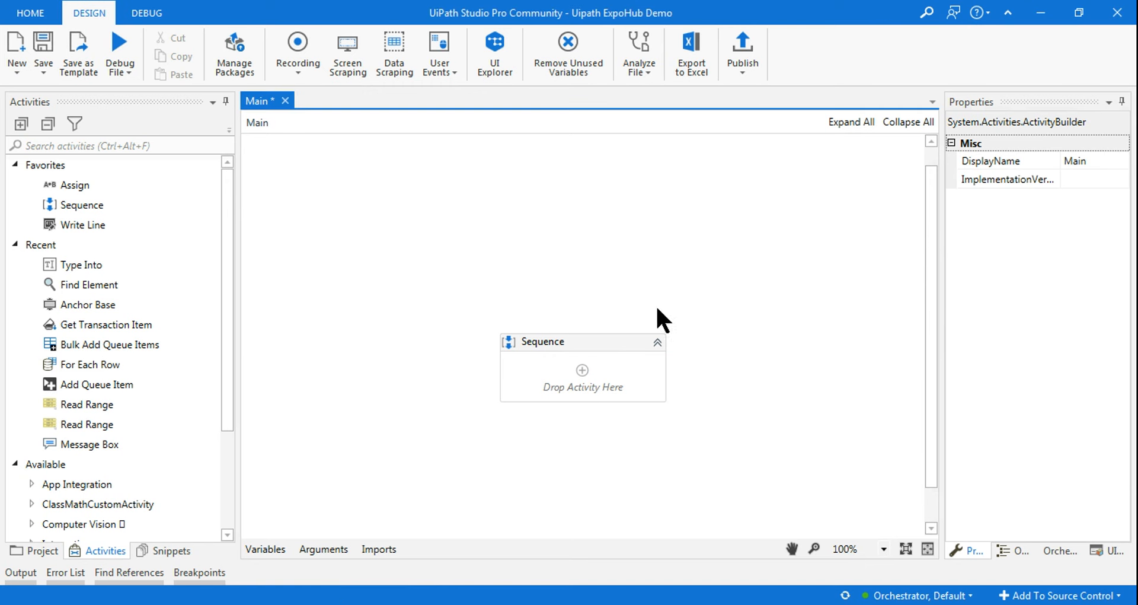
click(54, 146)
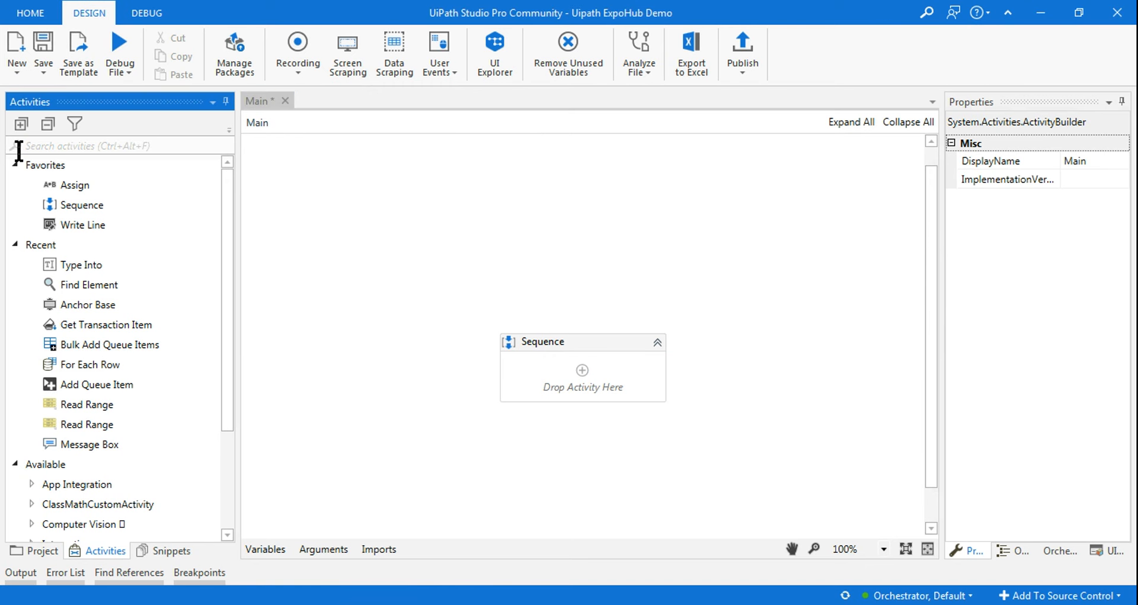
text(high)
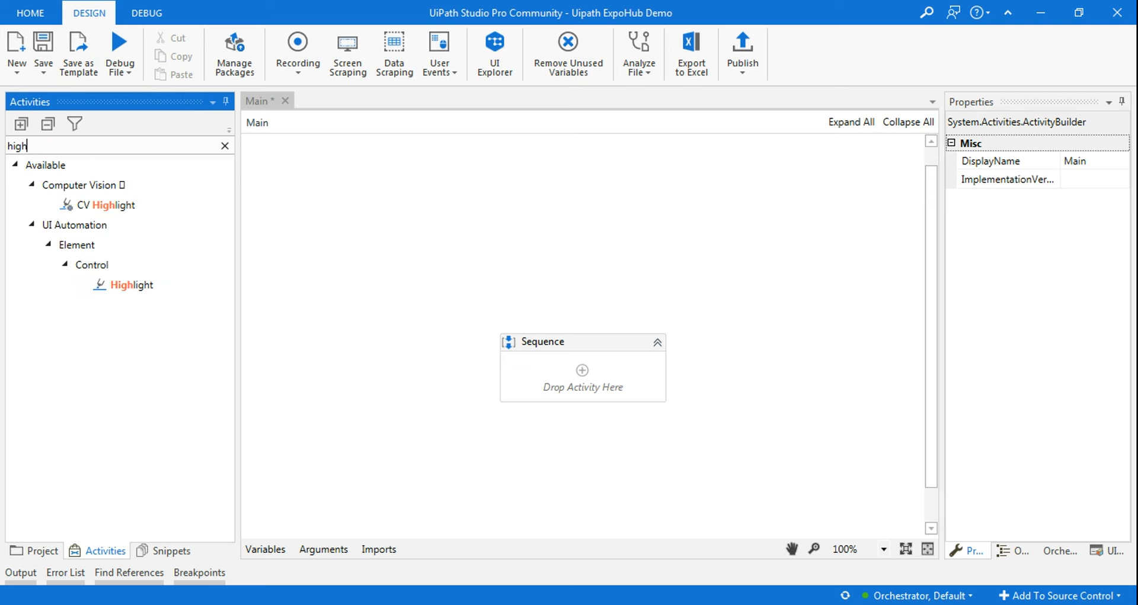
text(ligh)
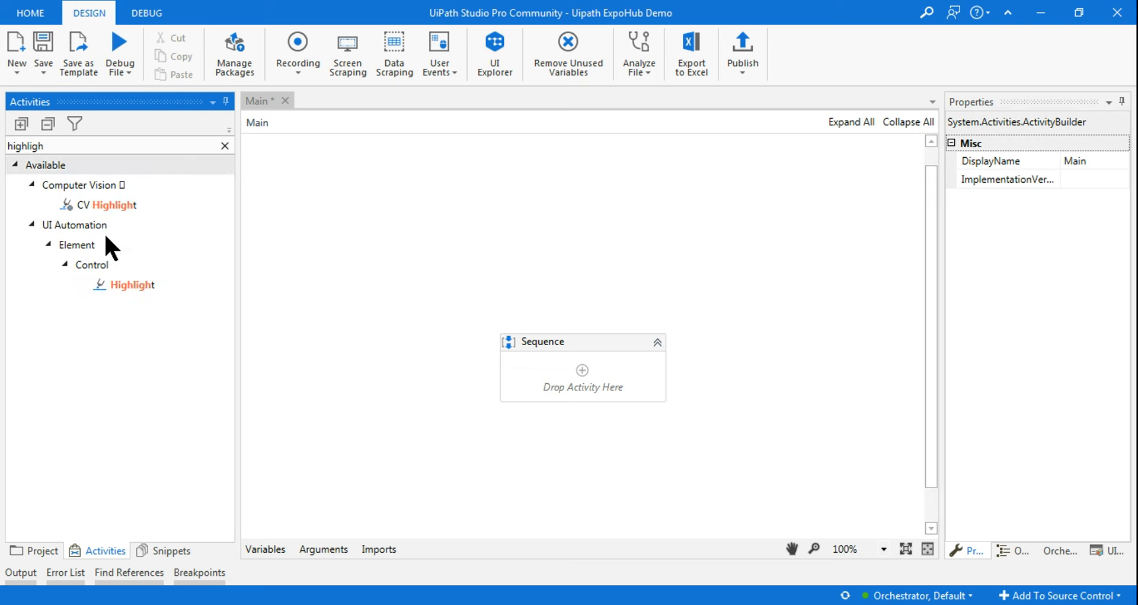
mouse_move(143, 284)
mouse_down()
mouse_move(543, 355)
mouse_move(586, 378)
mouse_move(584, 370)
mouse_up()
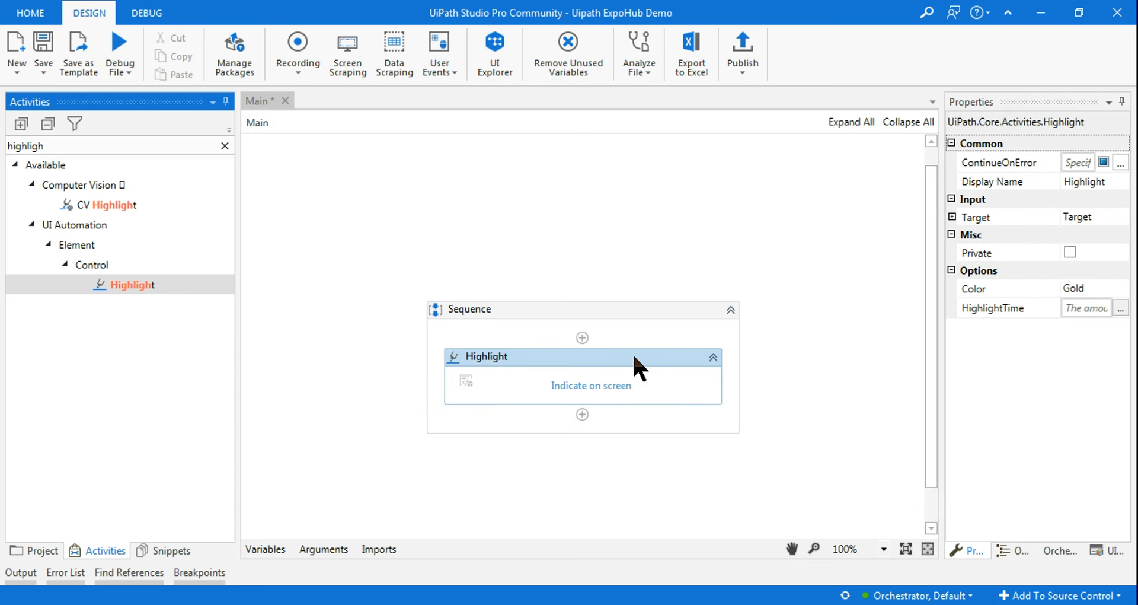
click(952, 218)
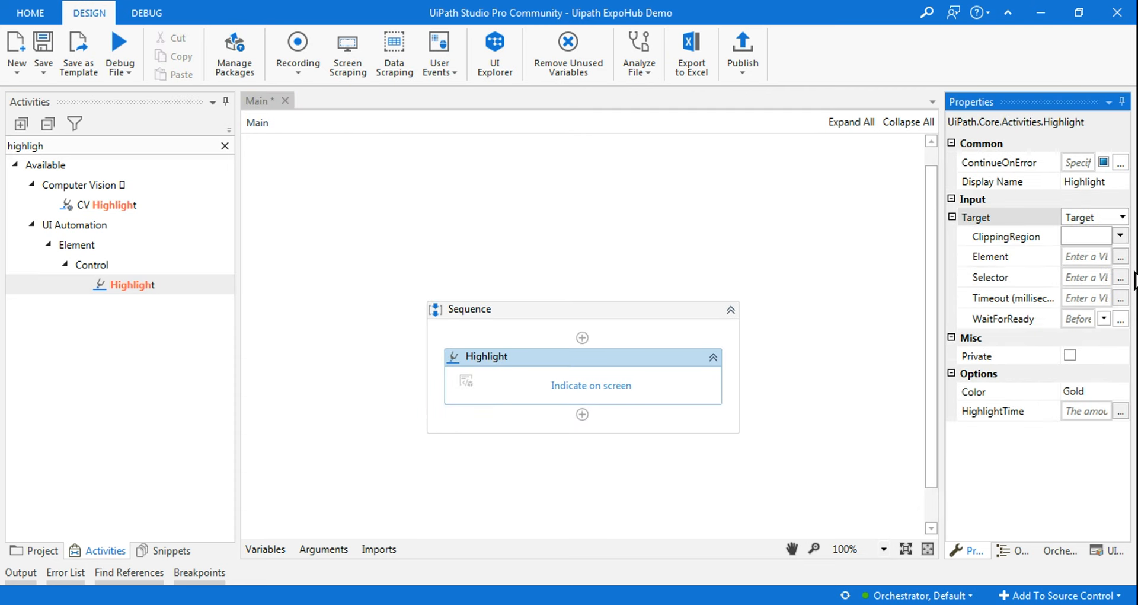
click(1120, 277)
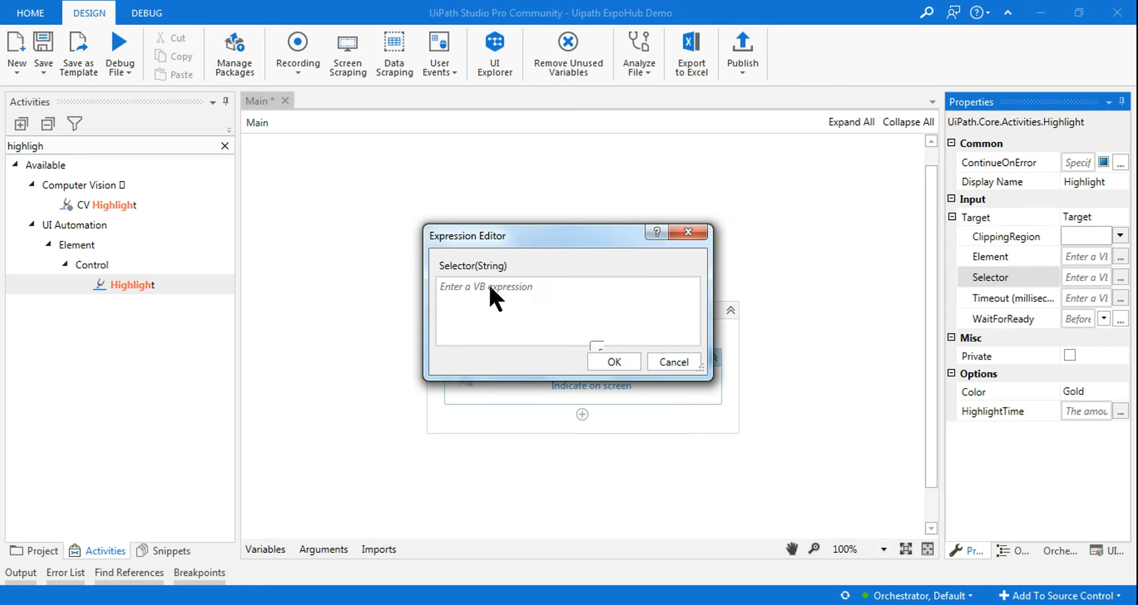
Paste the four-line anchored selector into the Highlight's Selector expression, confirm, and run Debug File.
click(574, 291)
text(")
key(ctrl+v)
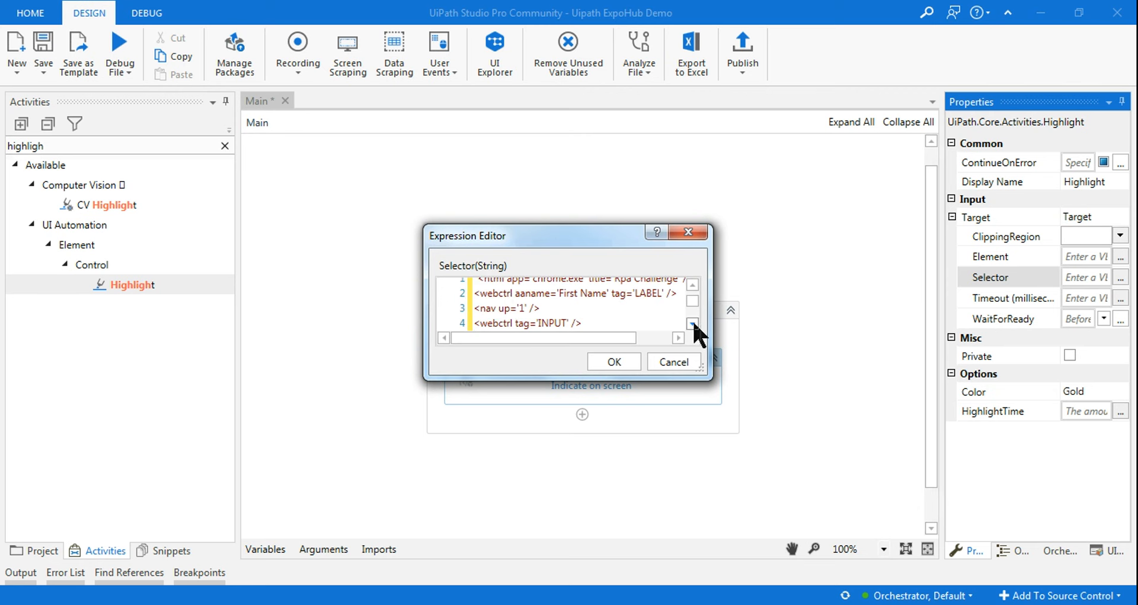
click(691, 322)
click(614, 361)
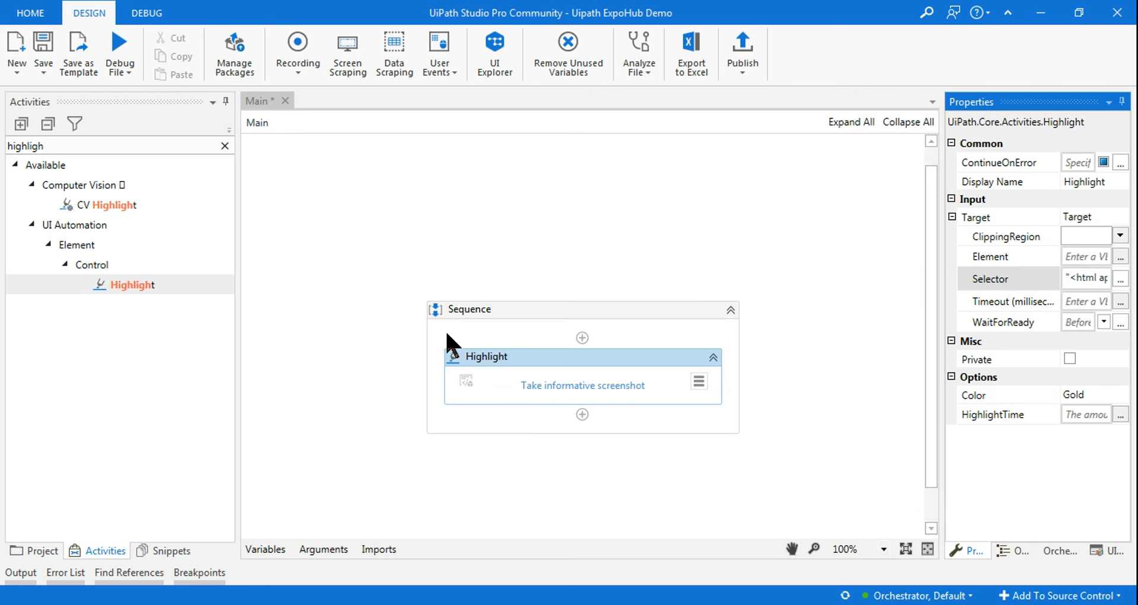
click(119, 40)
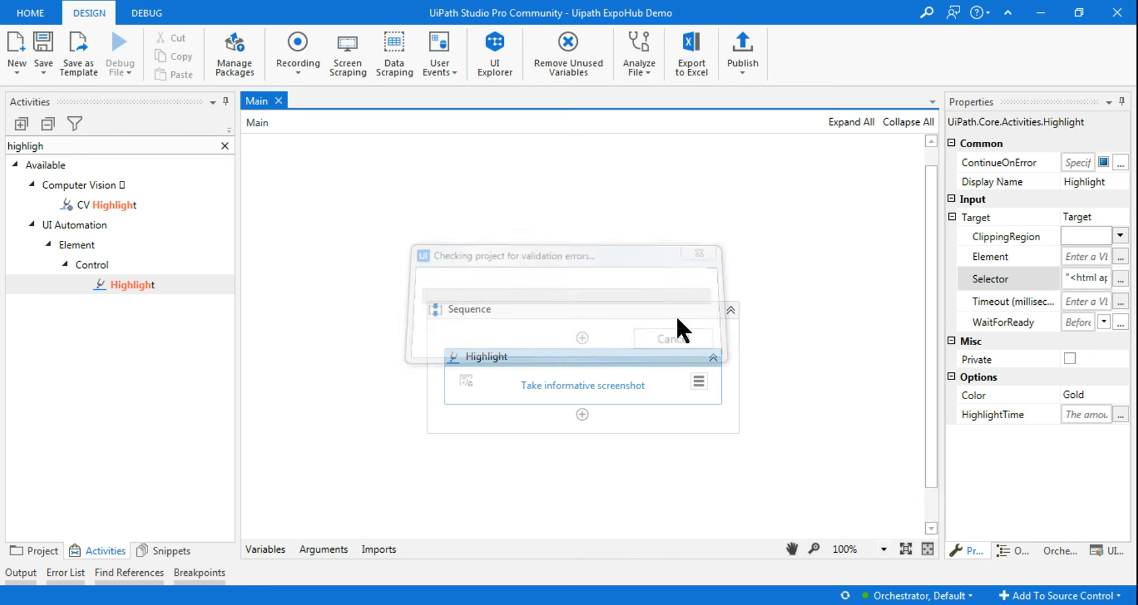
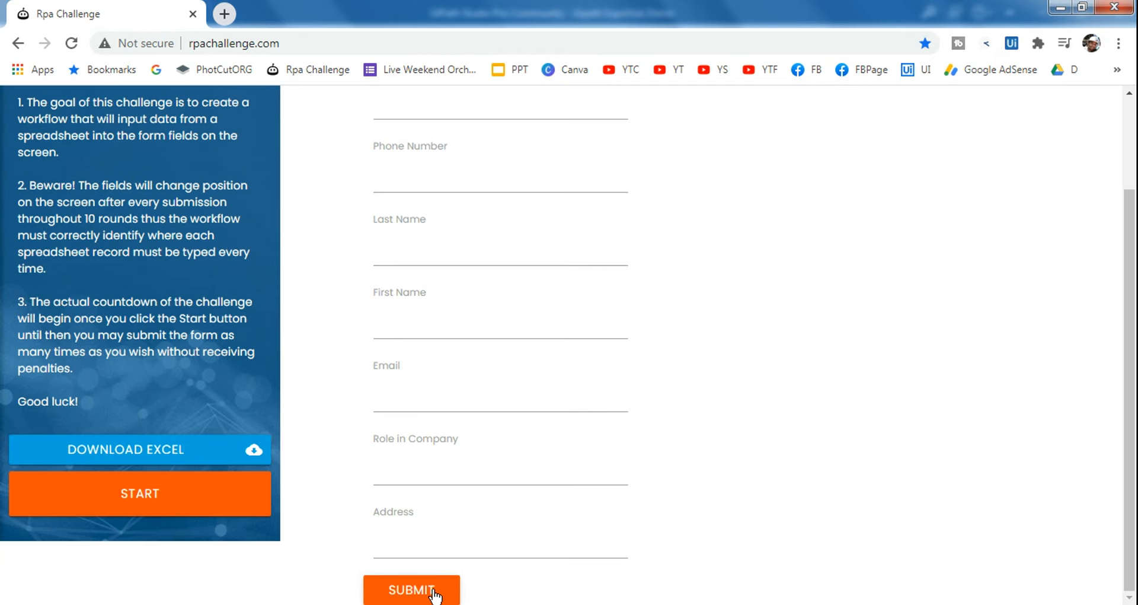
Submit the RPA Challenge form to rearrange its fields, then return to UiPath Studio.
click(435, 593)
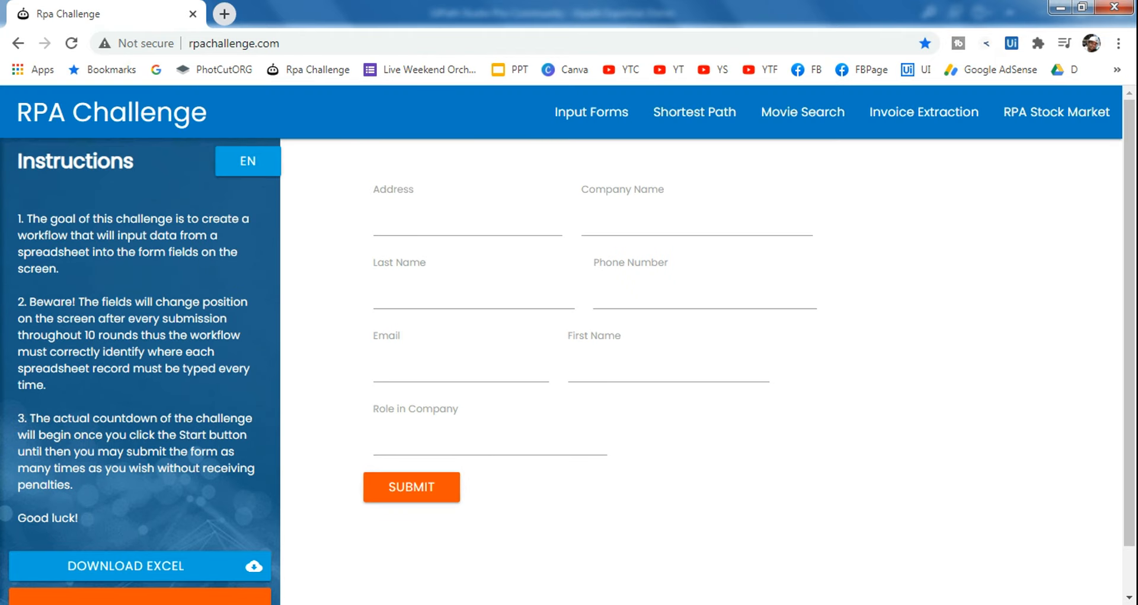
key(alt+Tab)
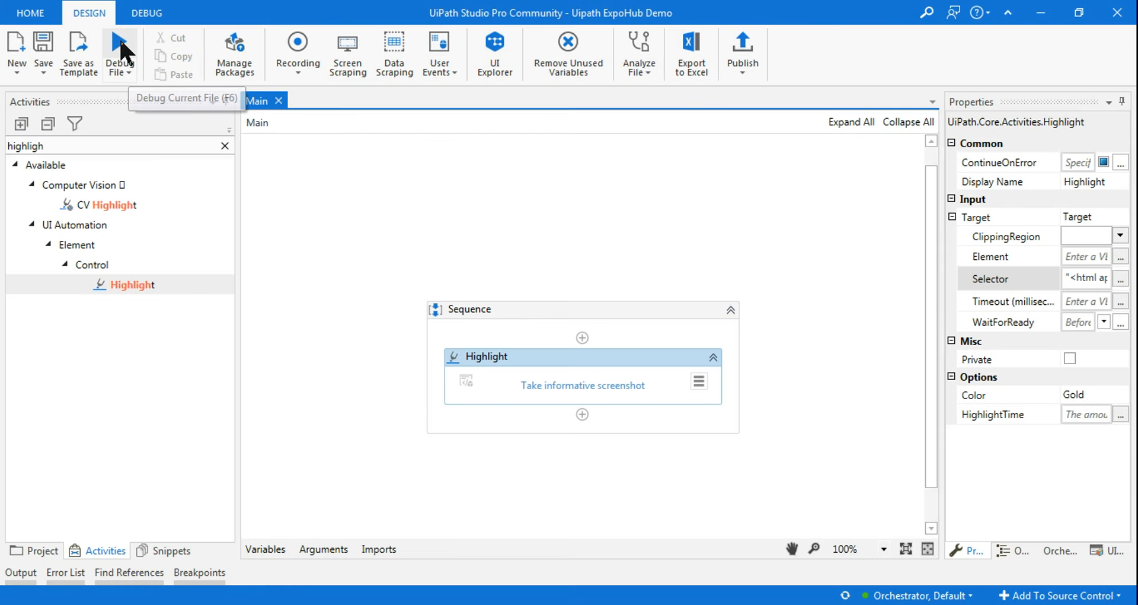
Run the Highlight workflow with Debug File and bring the Rpa Challenge Chrome window forward.
click(120, 42)
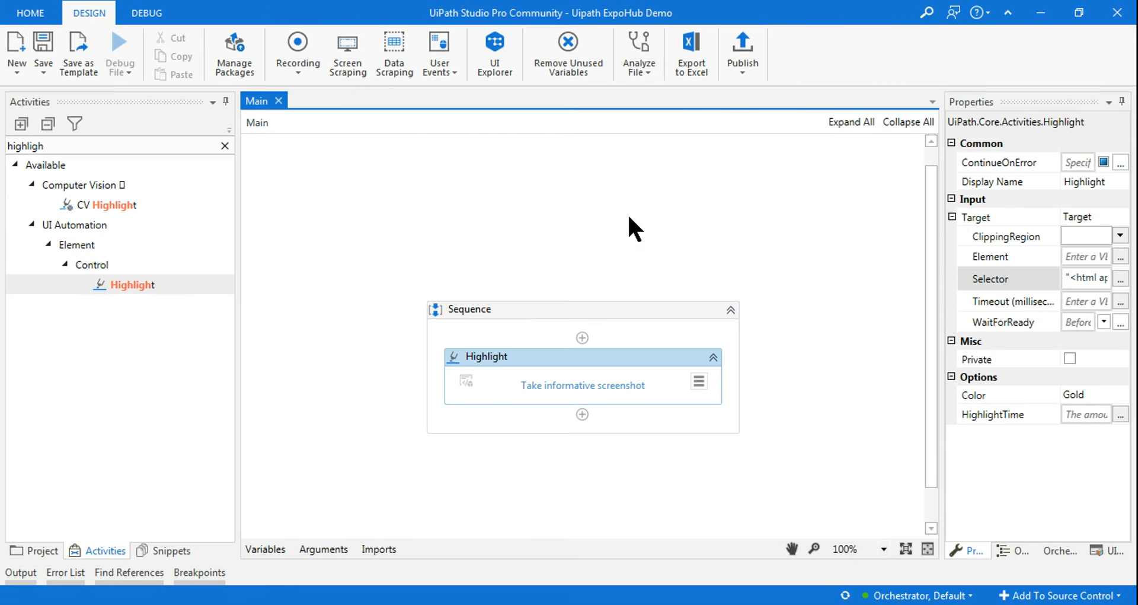
click(425, 588)
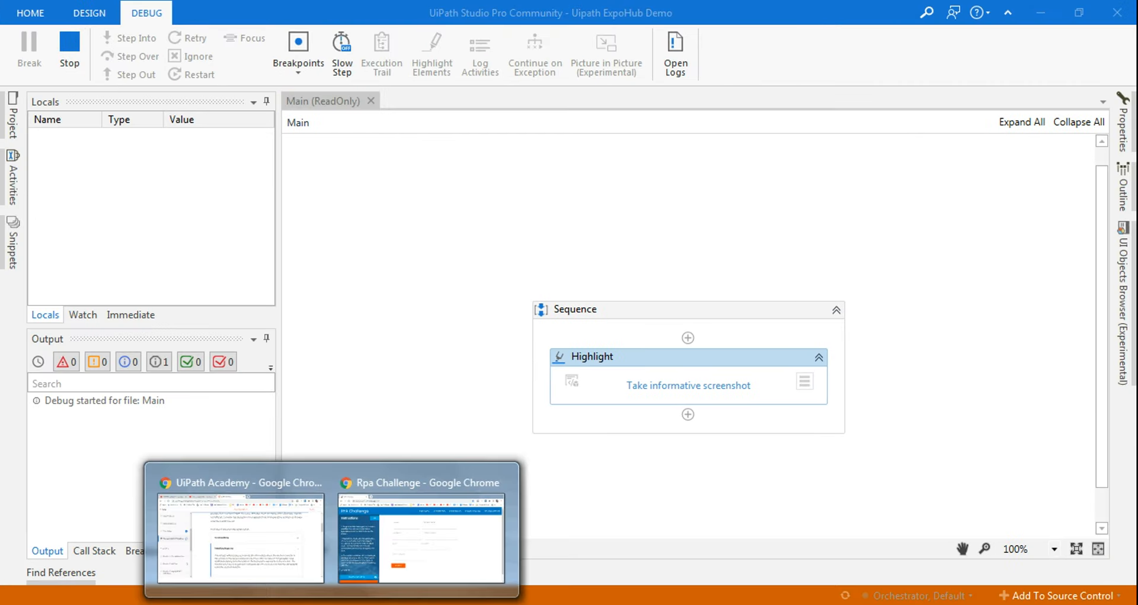
click(428, 560)
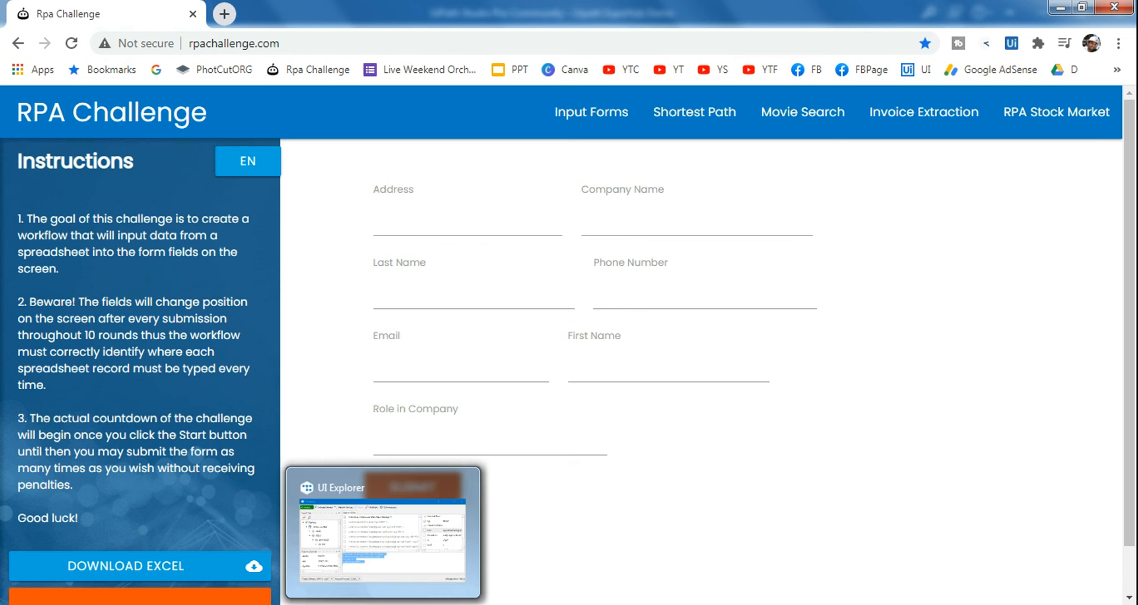
Show UI Explorer over the browser and select all four lines of the 'First Name'-anchored relative selector.
click(418, 543)
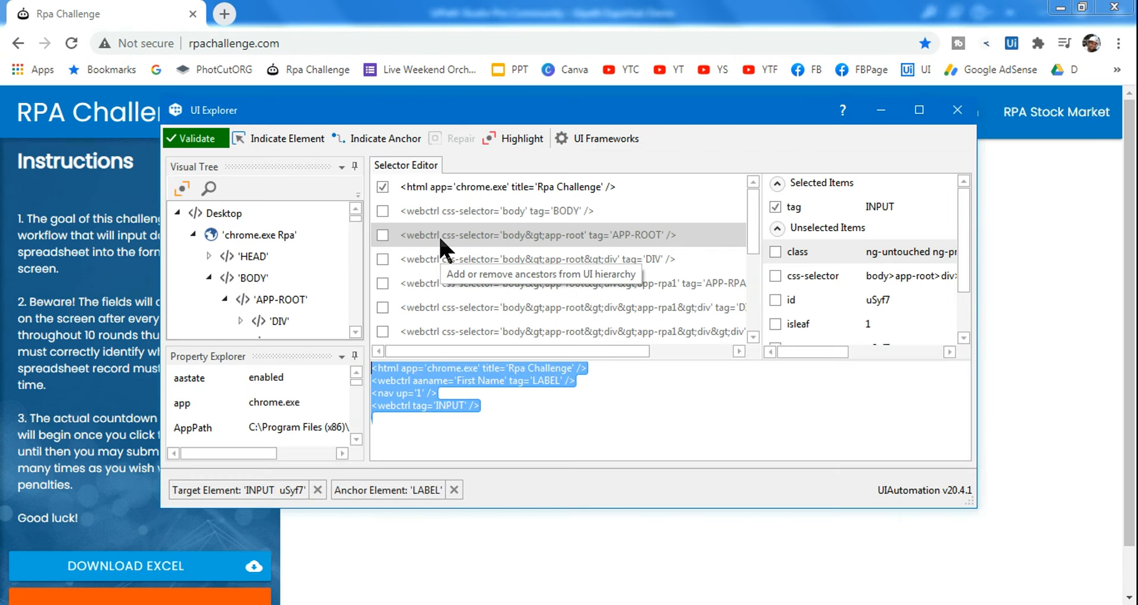
click(530, 408)
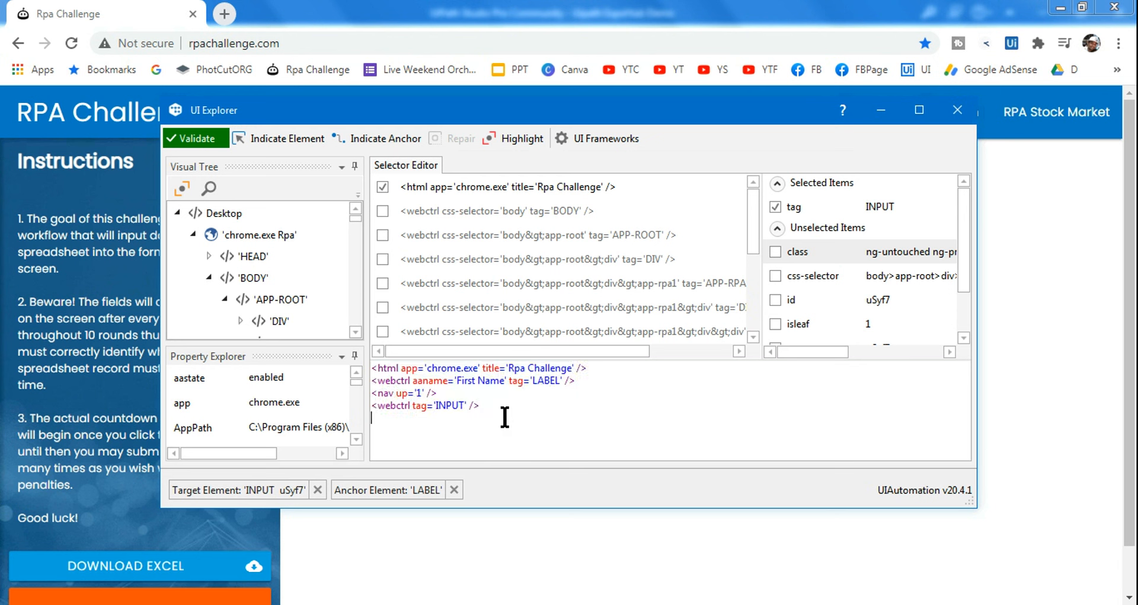
drag(500, 418, 372, 367)
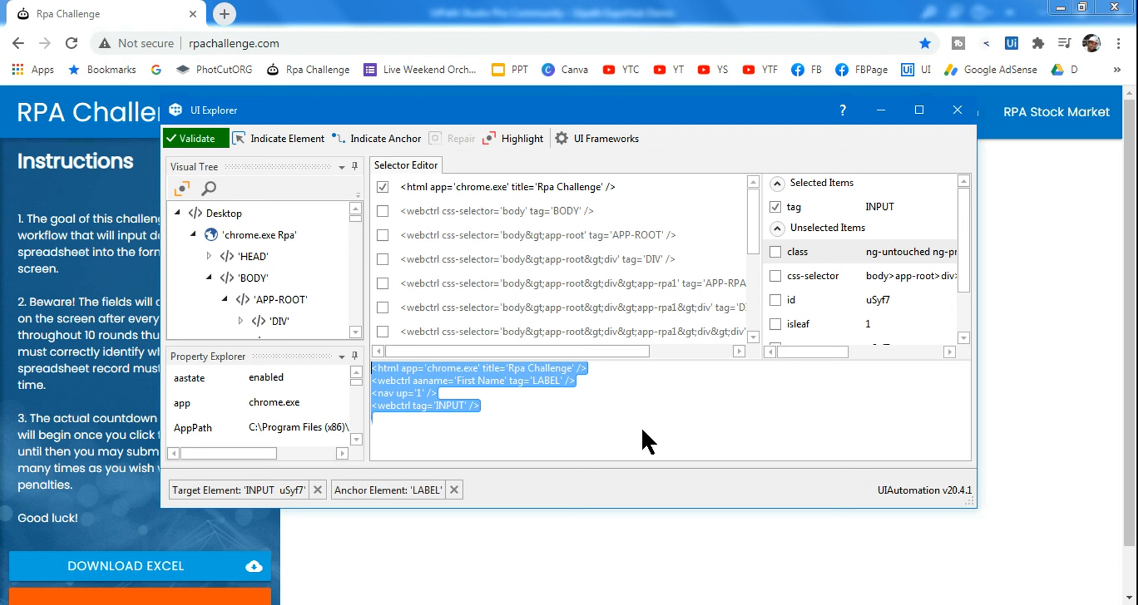